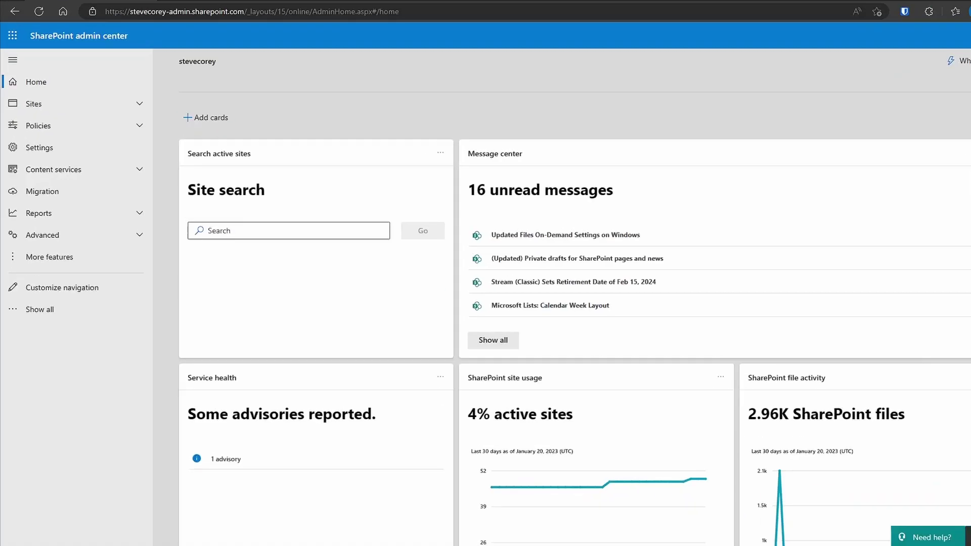
Go to the SharePoint admin center's More features page to reach the classic Search settings
left_click(106, 374)
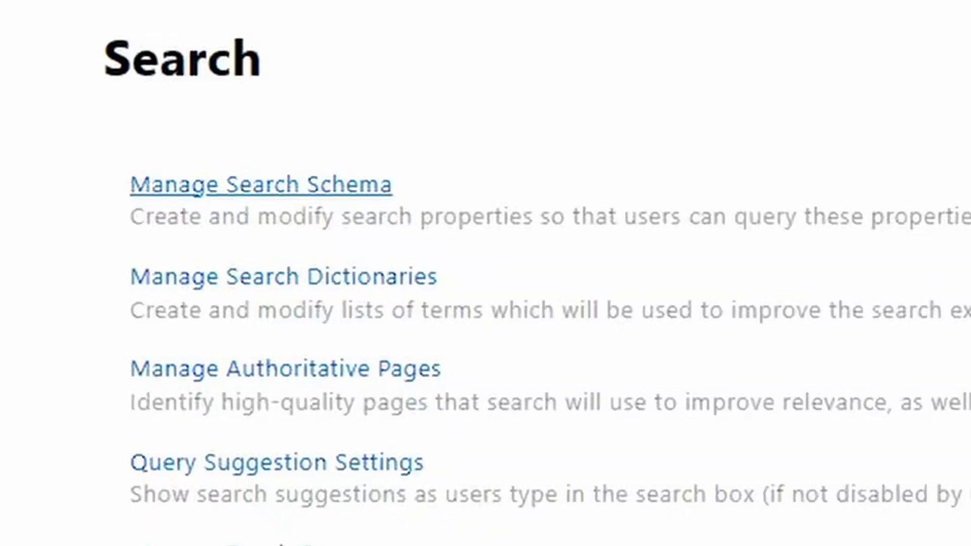
left_click(260, 184)
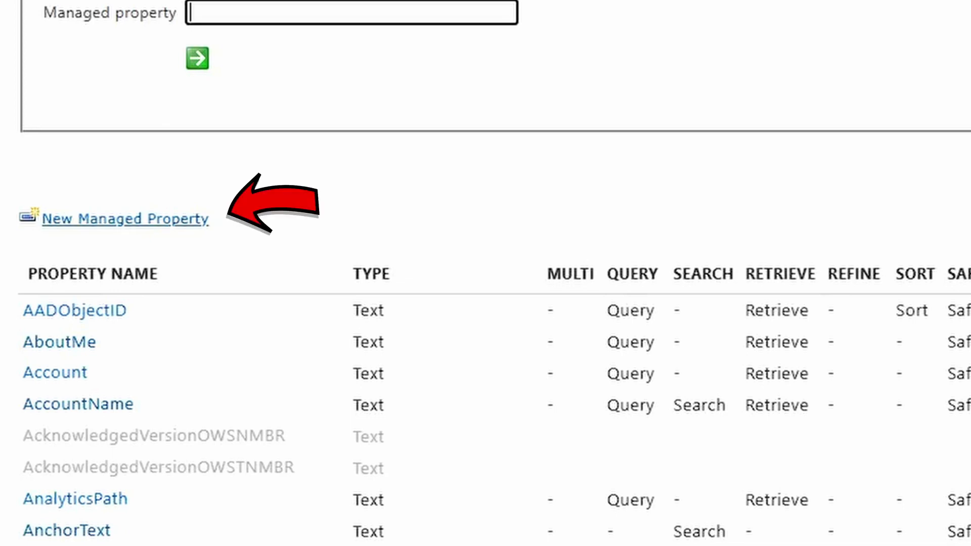
Create a new managed property of type Text named ArticleName
left_click(125, 219)
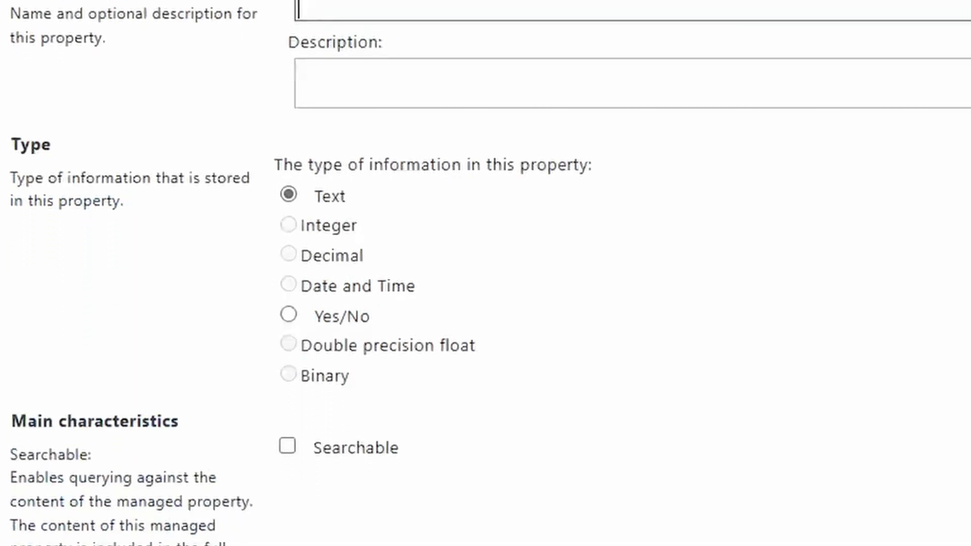
left_click(289, 315)
left_click(289, 194)
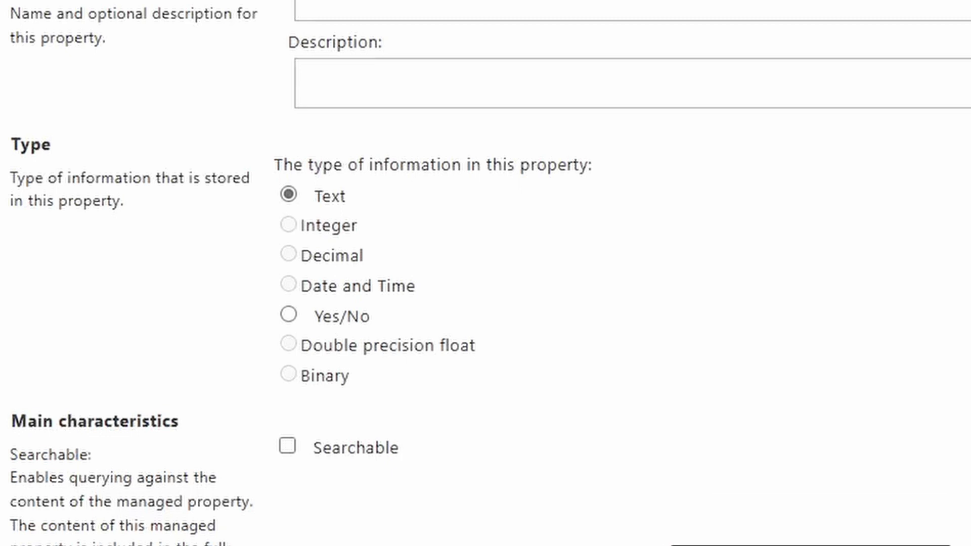
type("A")
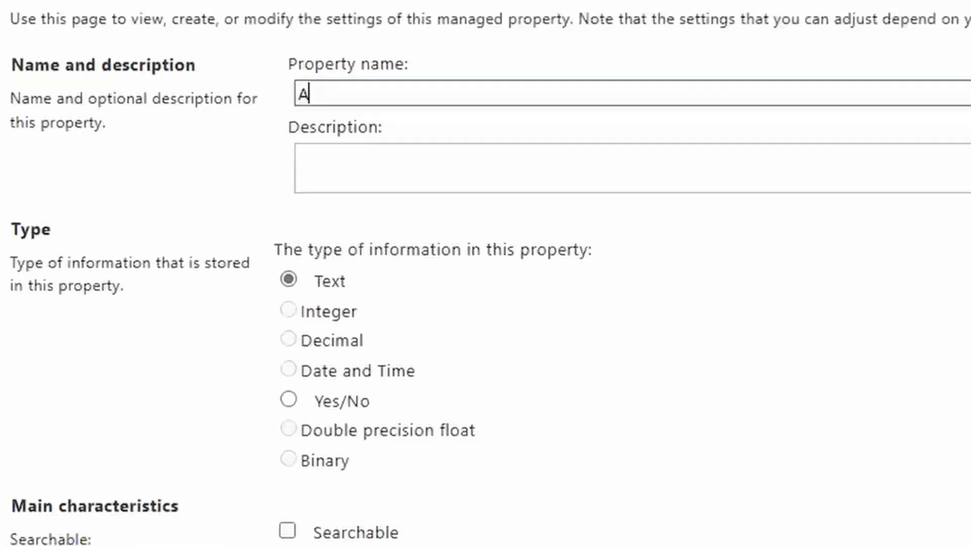
type("rticleName")
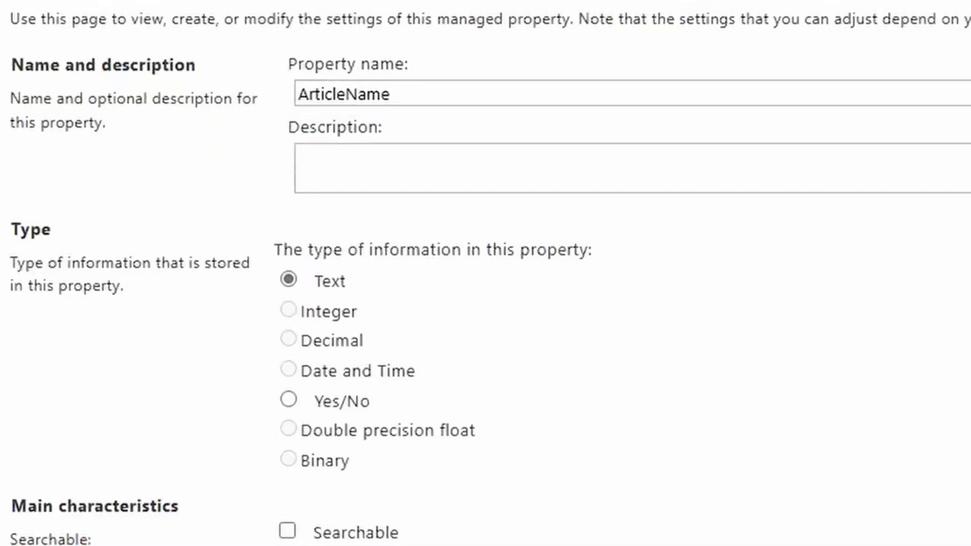
Tick Searchable under Main characteristics for the ArticleName property
scroll(486, 273, "down", 3)
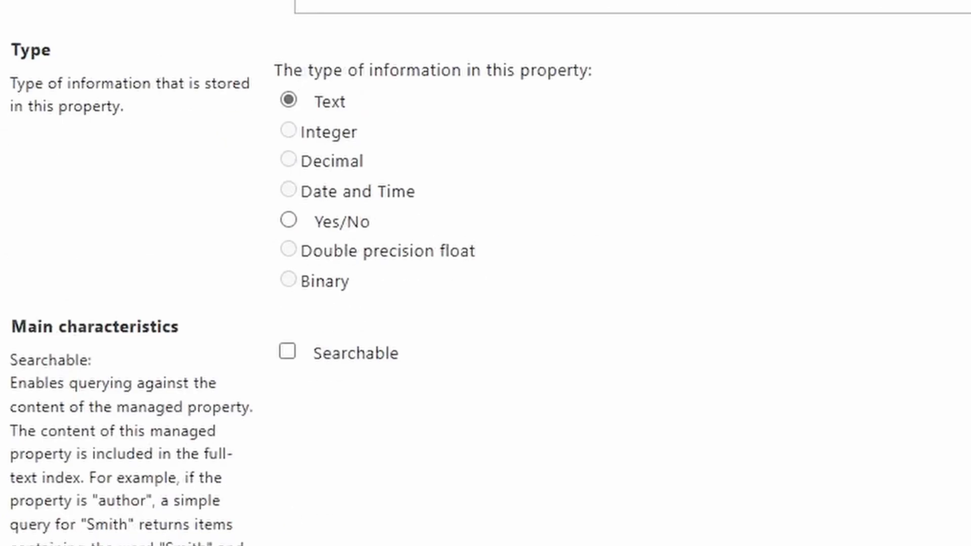
scroll(485, 273, "down", 3)
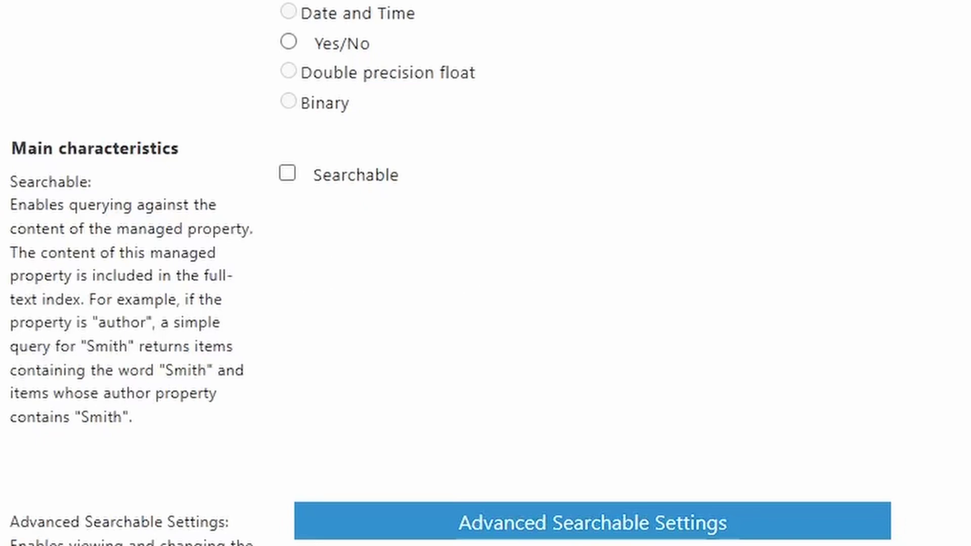
left_click_drag(10, 128, 149, 253)
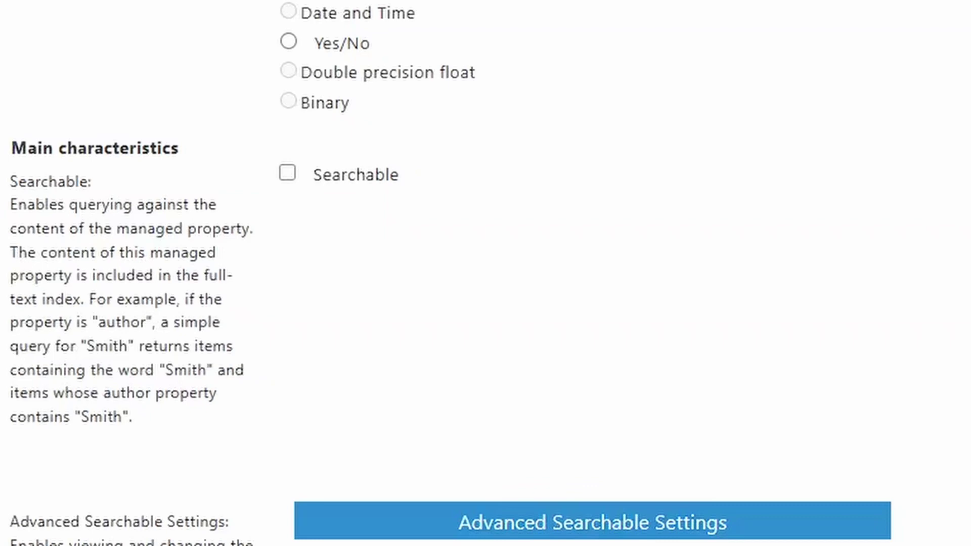
left_click(287, 172)
scroll(485, 273, "down", 10)
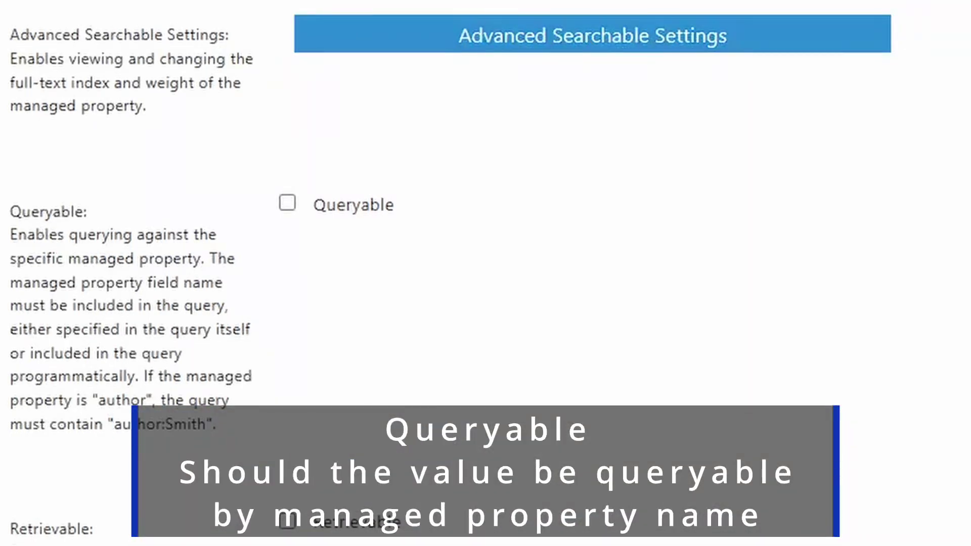
Turn on Queryable for ArticleName alongside Searchable
left_click(287, 203)
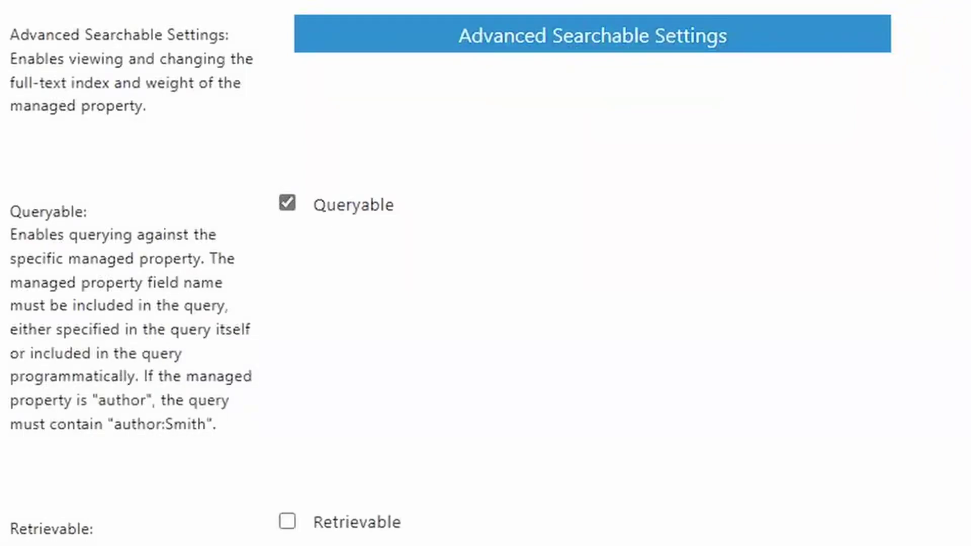
Let ArticleName be returned in search results, leaving Complete Matching unchecked and no alias
scroll(485, 273, "down", 5)
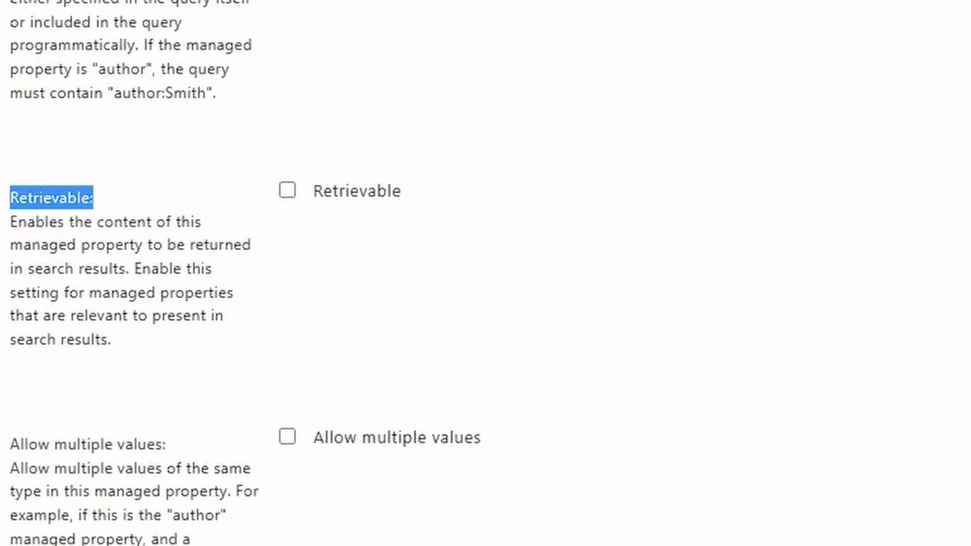
left_click(287, 190)
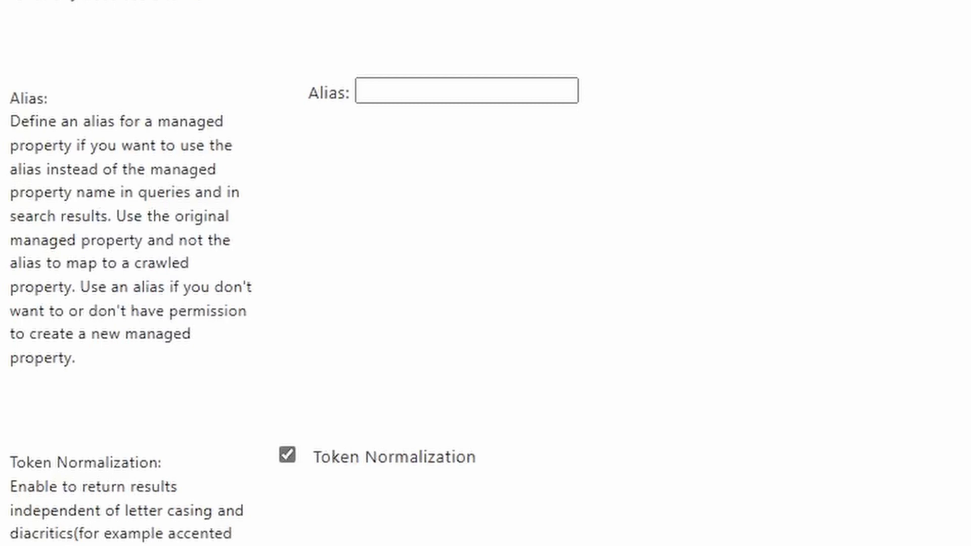
scroll(485, 273, "down", 3)
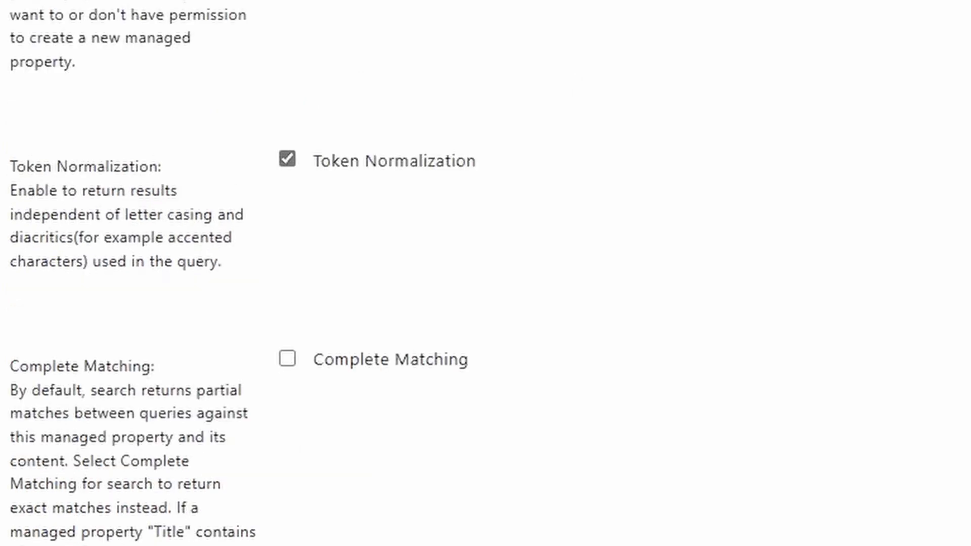
scroll(485, 273, "down", 3)
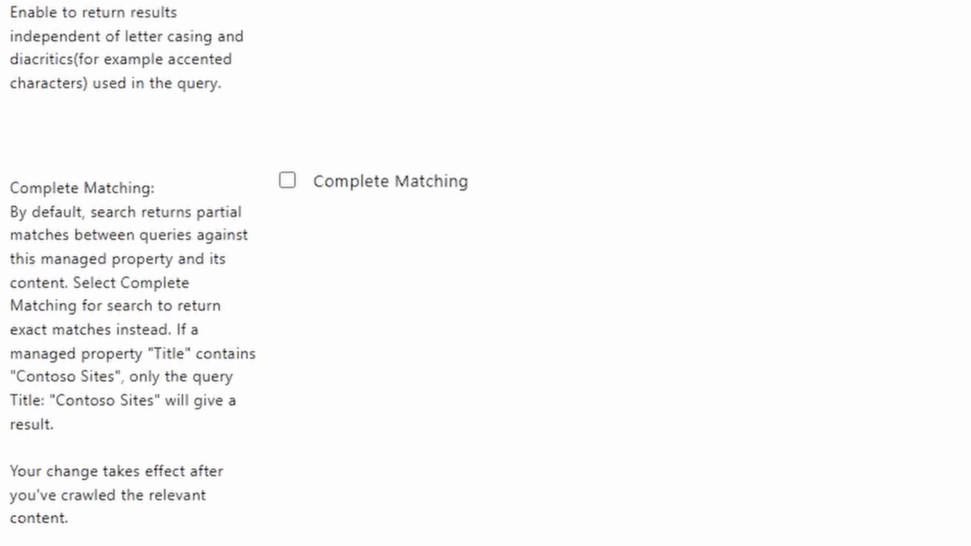
scroll(485, 273, "down", 3)
scroll(485, 273, "up", 5)
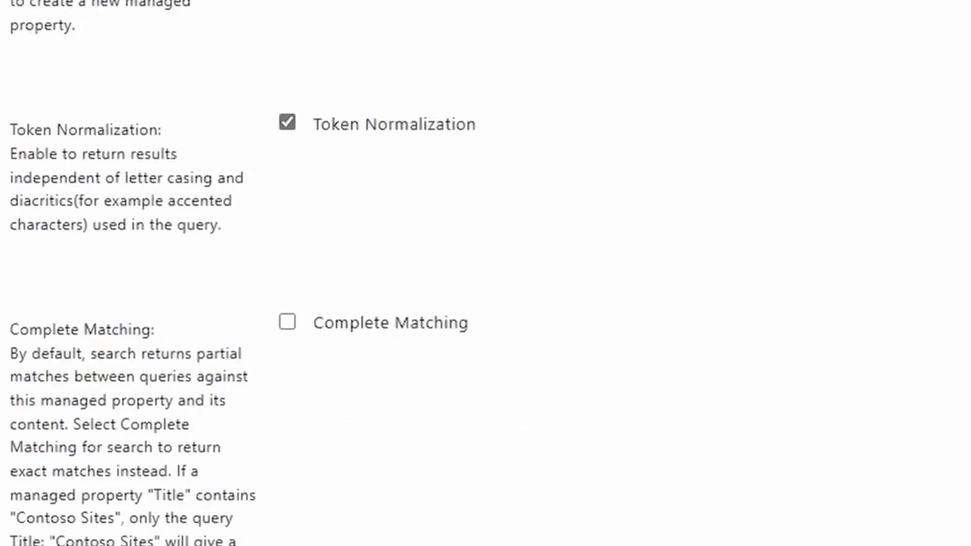
Scroll down the ArticleName form toward Mappings to crawled properties
scroll(485, 273, "down", 15)
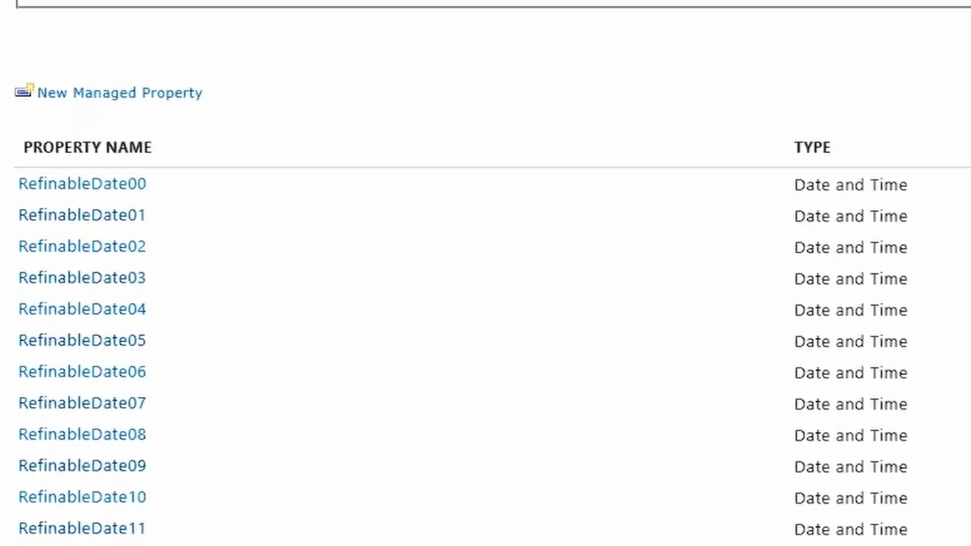
Review the RefinableDate, RefinableInt and RefinableString entries and select RefinableString00
scroll(485, 273, "down", 15)
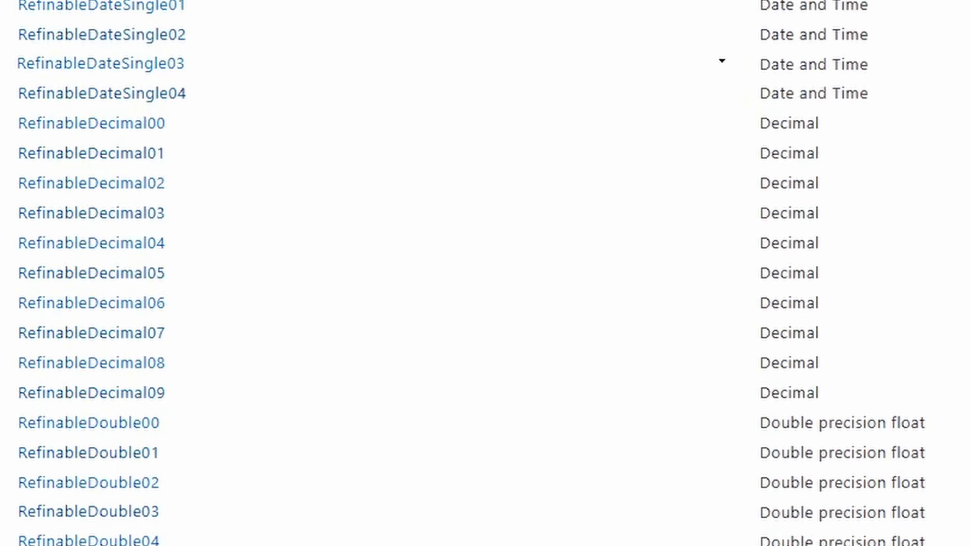
scroll(485, 273, "up", 12)
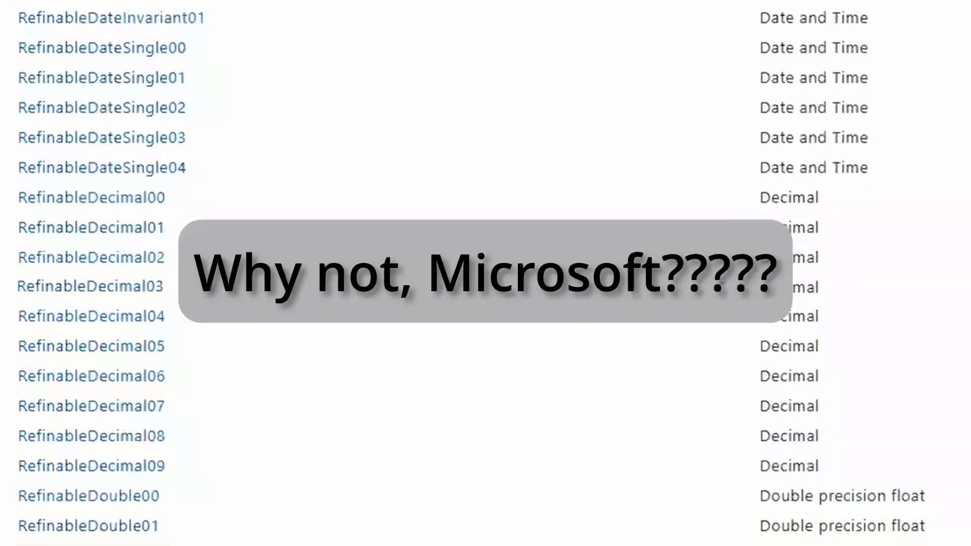
scroll(485, 273, "up", 4)
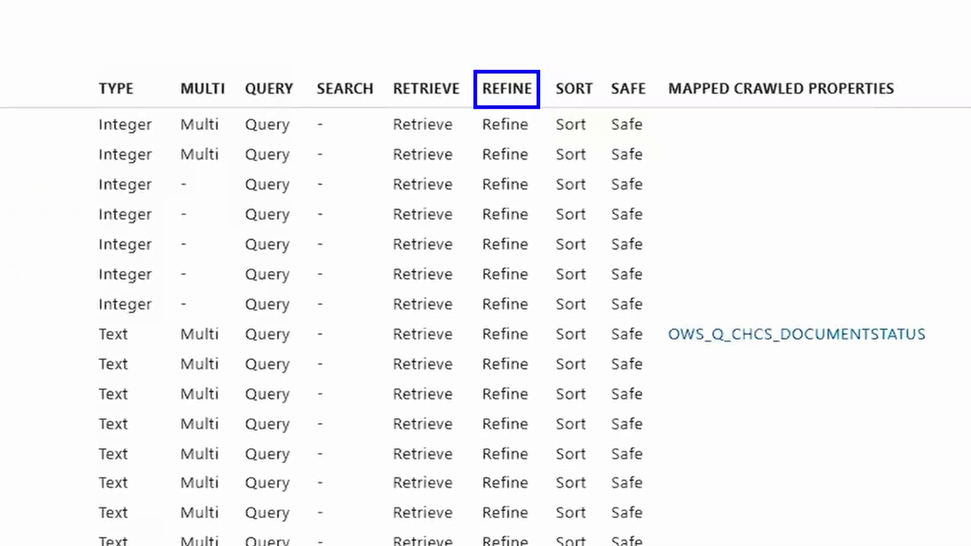
double_click(571, 274)
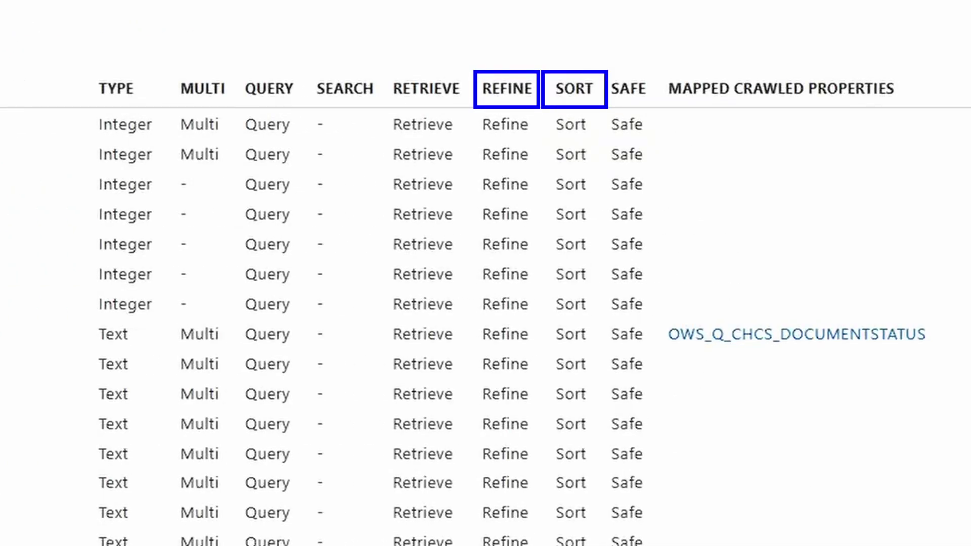
double_click(505, 274)
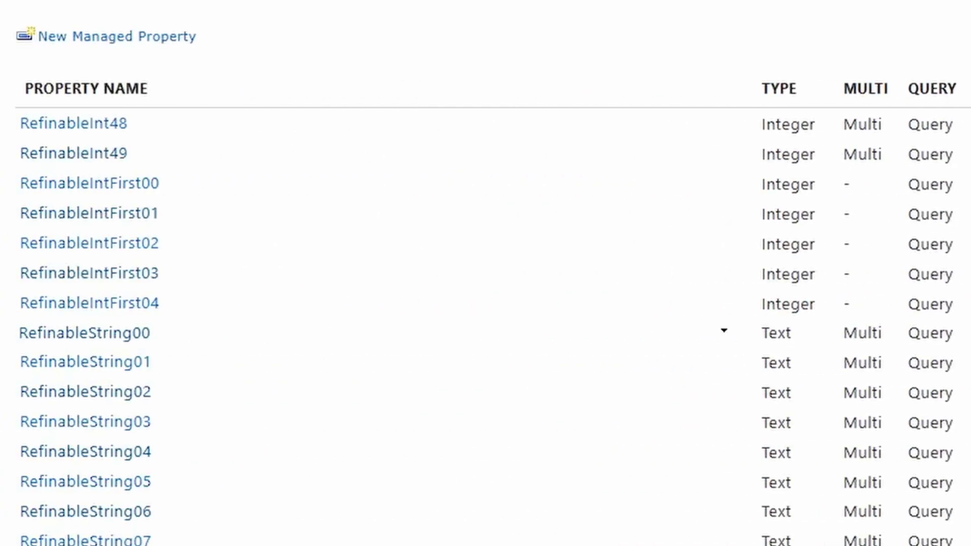
Open RefinableString00's settings and look through its greyed-out options
left_click(85, 332)
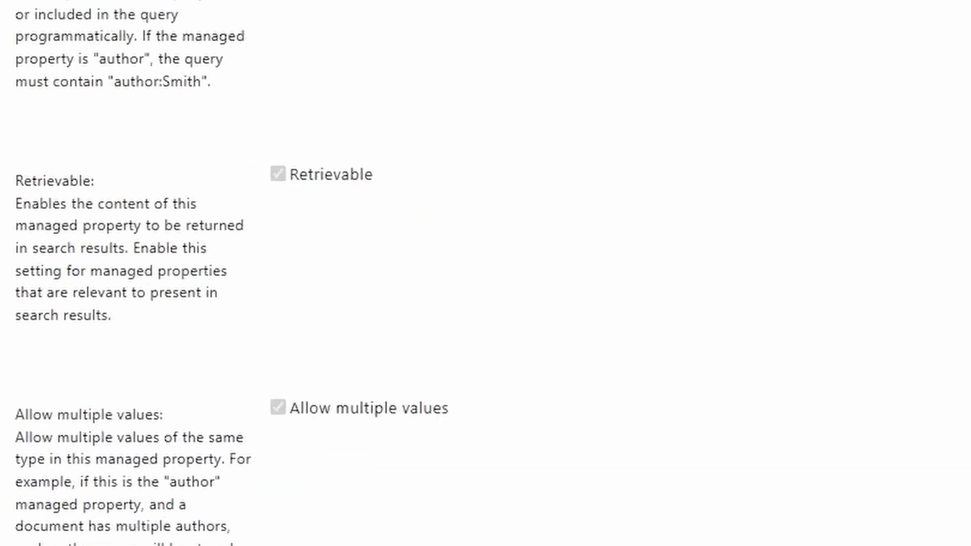
scroll(486, 273, "down", 15)
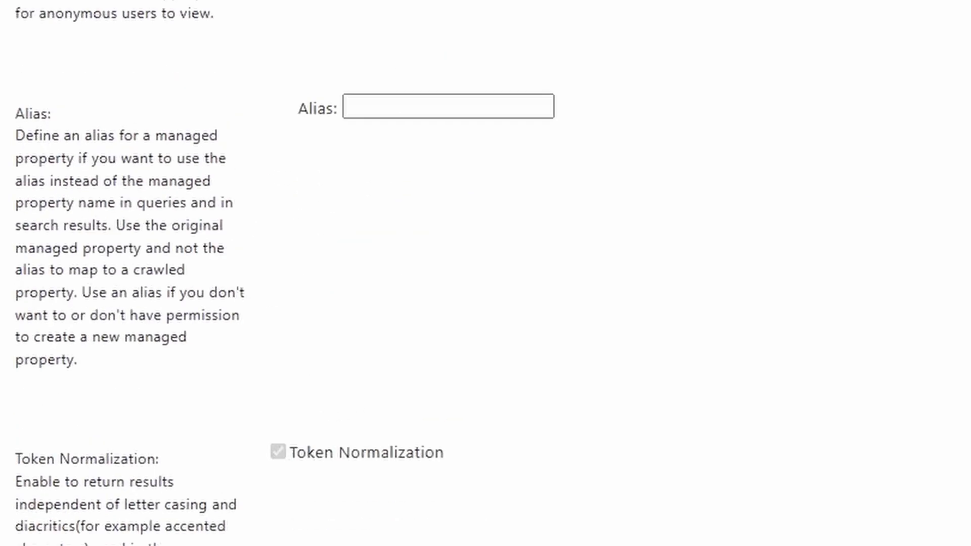